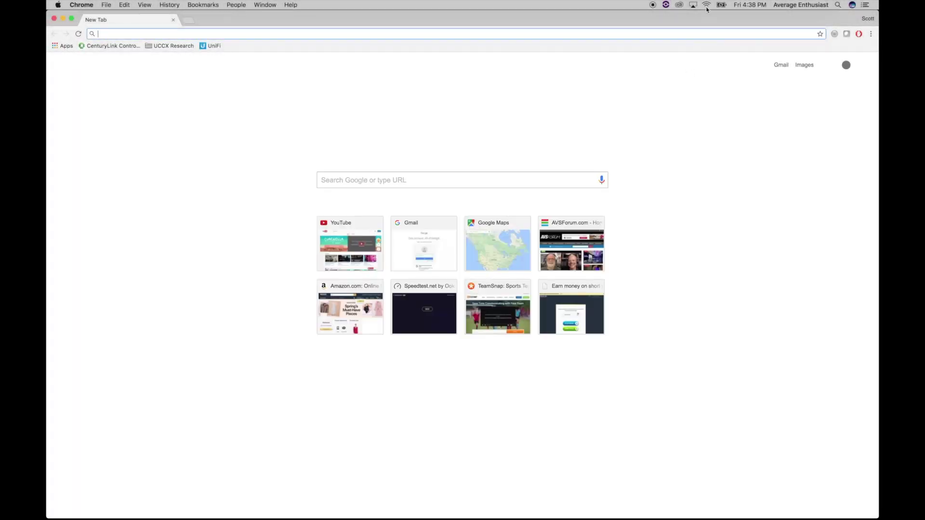
Check the nearby Wi-Fi networks, then load speedtest.net in Chrome
click(707, 6)
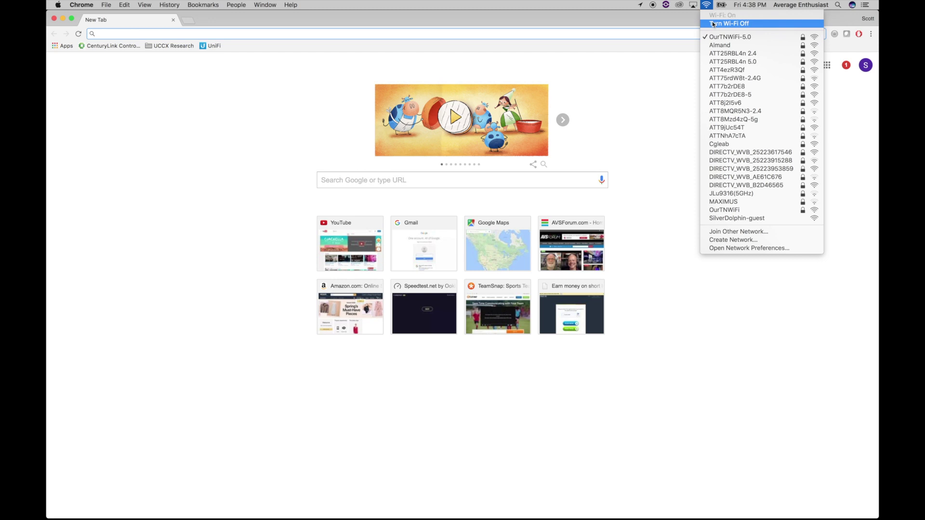
click(709, 6)
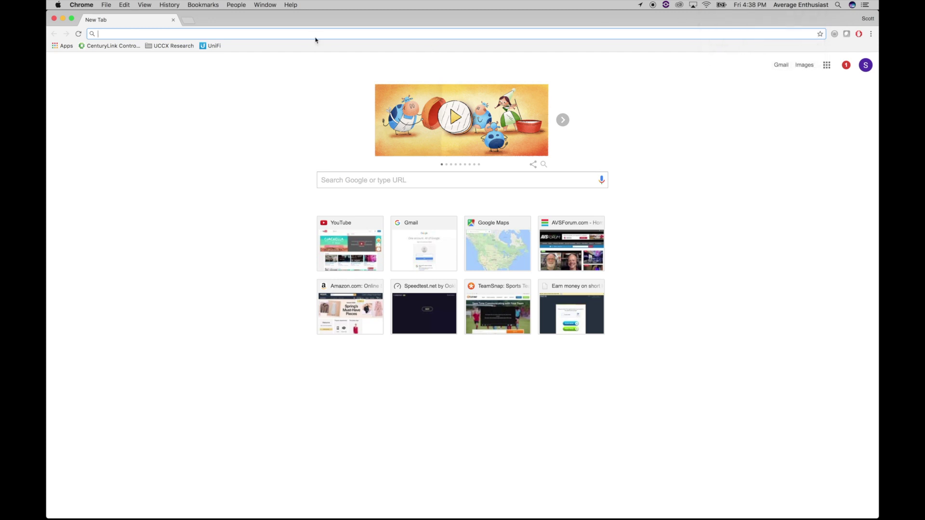
text(speedtest.net)
key(Return)
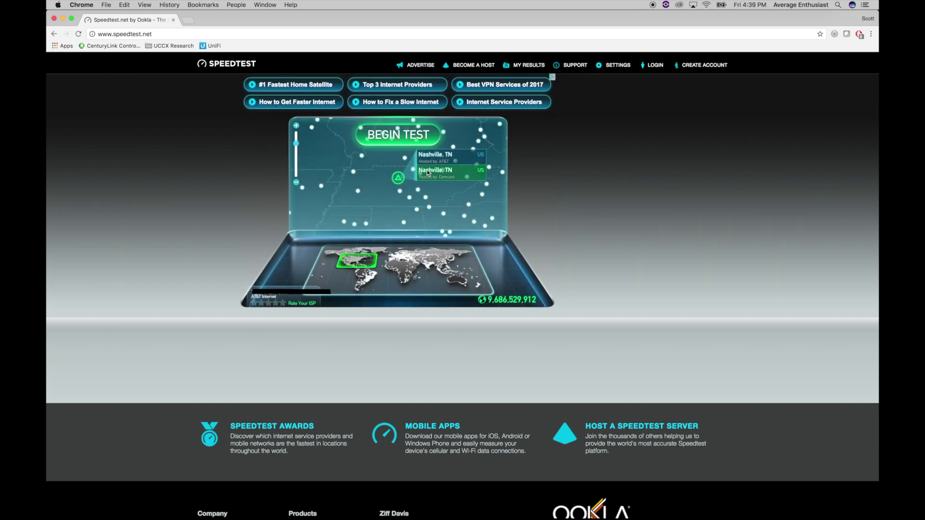
Test against Nashville, TN (Comcast): 28 ms ping, 87.05 Mbps down, 76.27 Mbps up
click(427, 170)
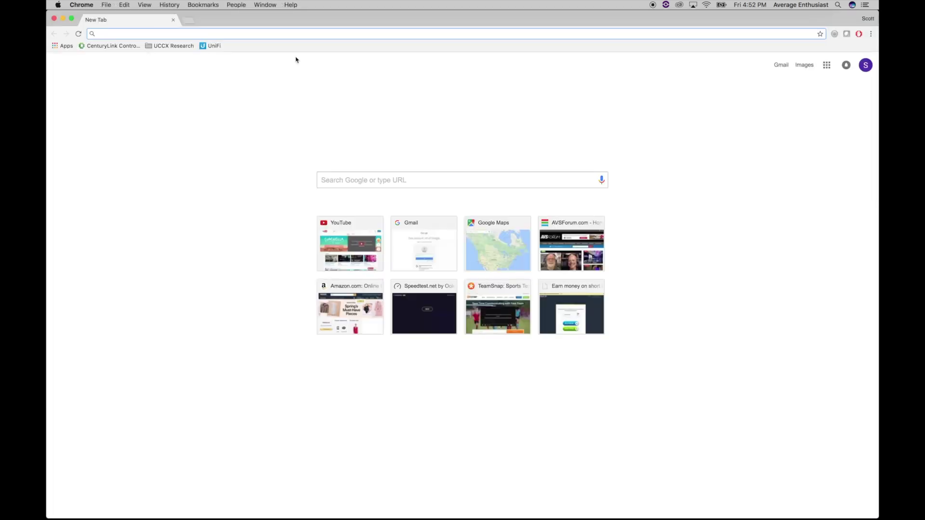
Search Google for the UniFi AP AC Pro and open its UniFi downloads list on ubnt.com
text(ubiquiti unify ap ac pro)
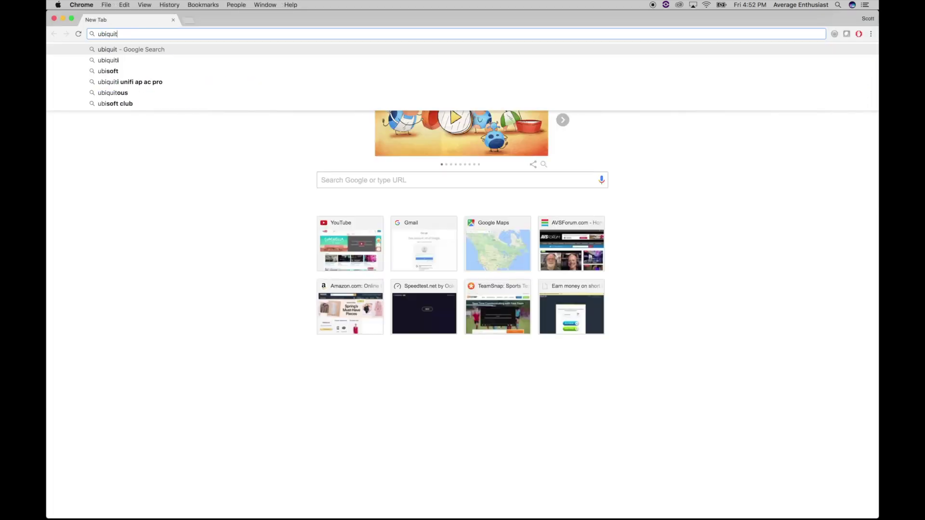
key(Return)
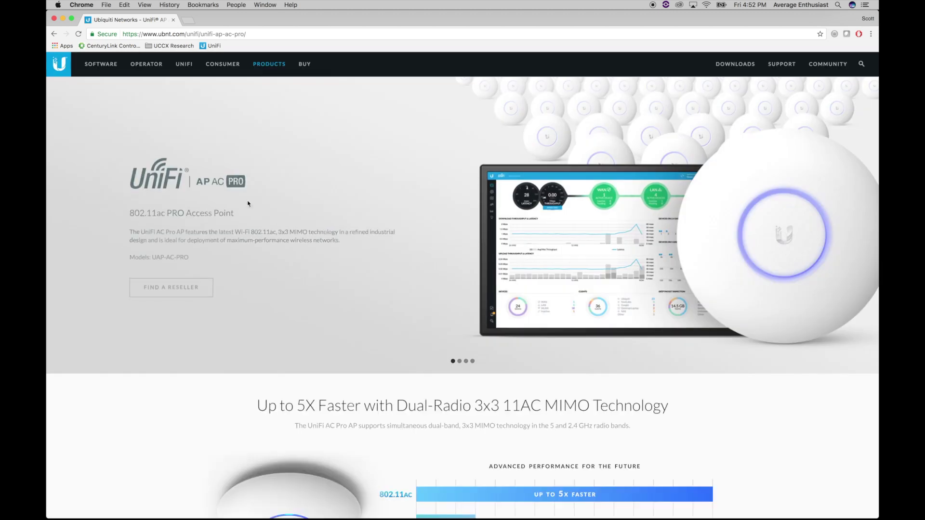
click(735, 64)
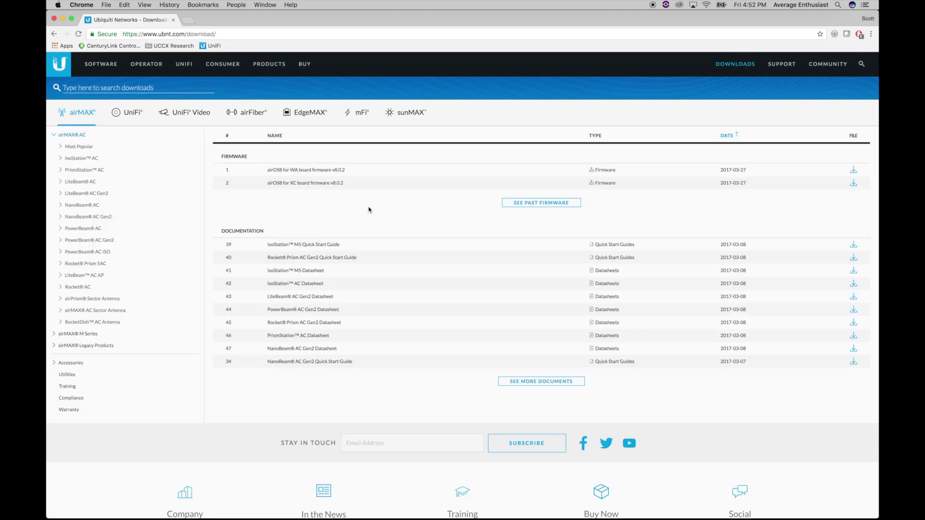
click(130, 115)
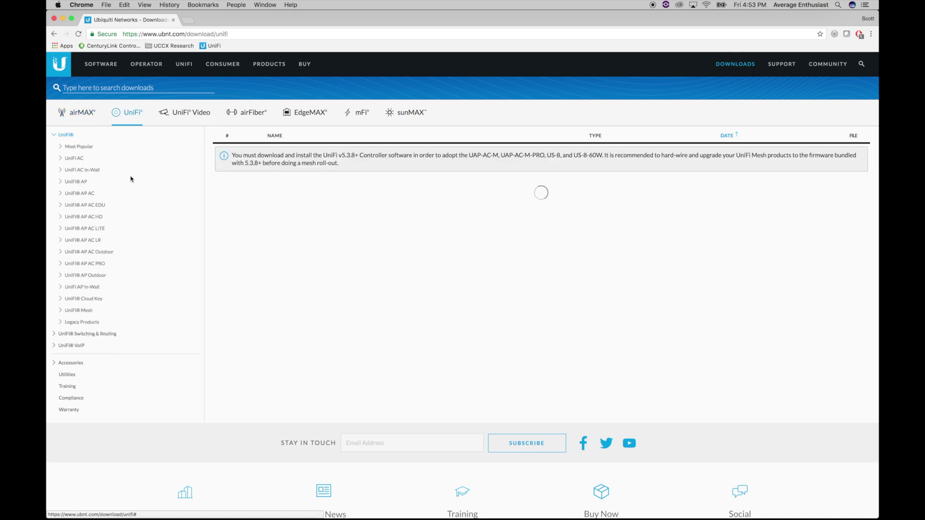
click(95, 267)
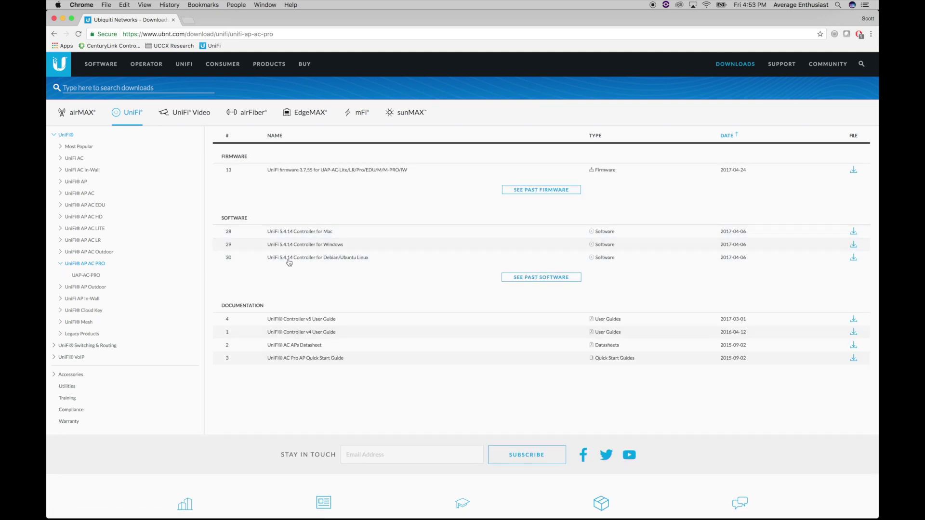
Download UniFi.pkg for the UniFi 5.4.14 Controller for Mac and complete its installation
click(309, 232)
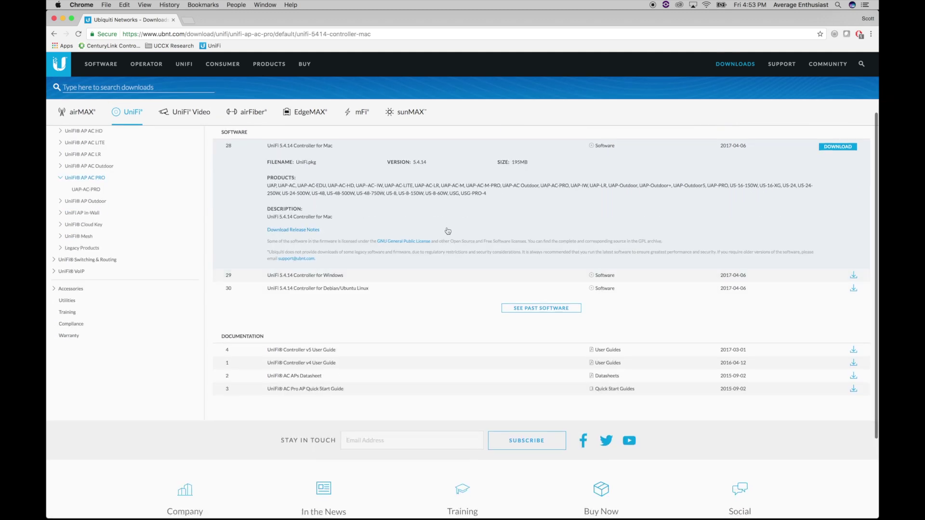
click(832, 147)
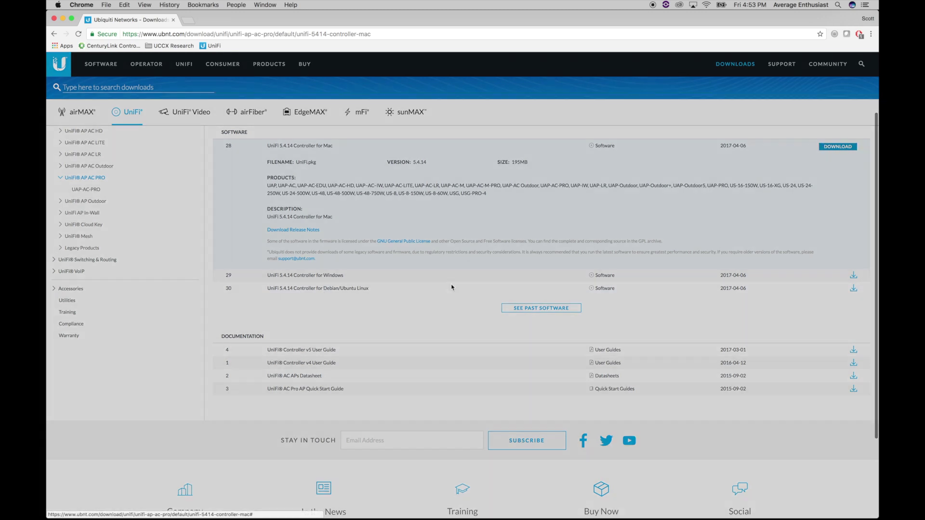
click(473, 110)
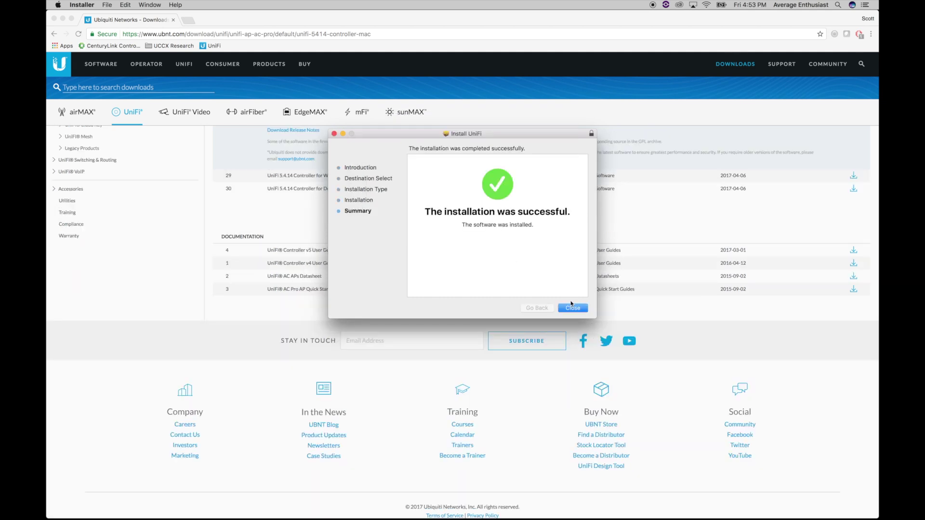
key(Return)
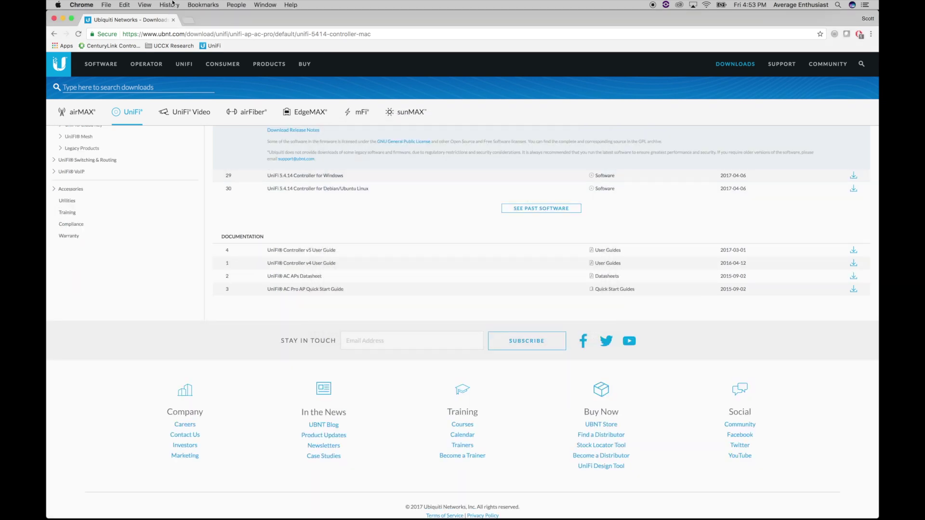
Quit Chrome and launch UniFi from the Dock's Applications stack
click(80, 4)
click(91, 73)
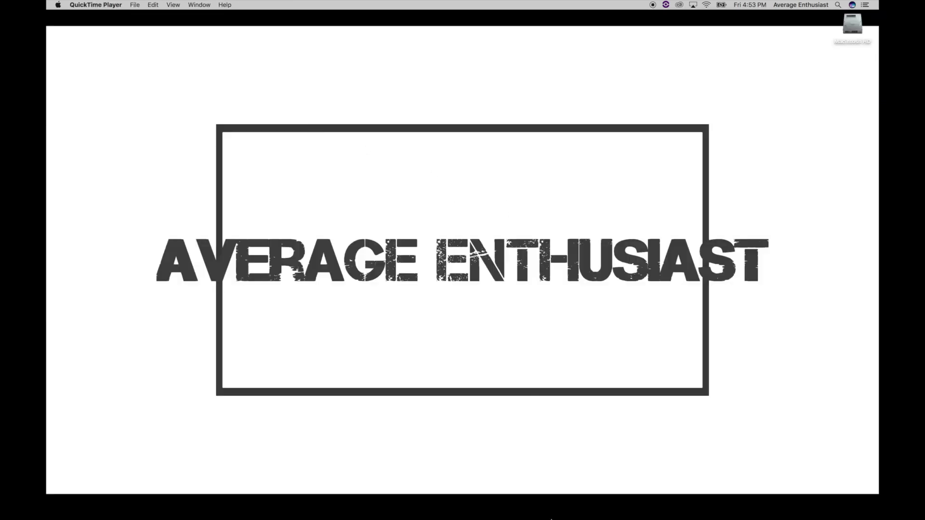
click(542, 506)
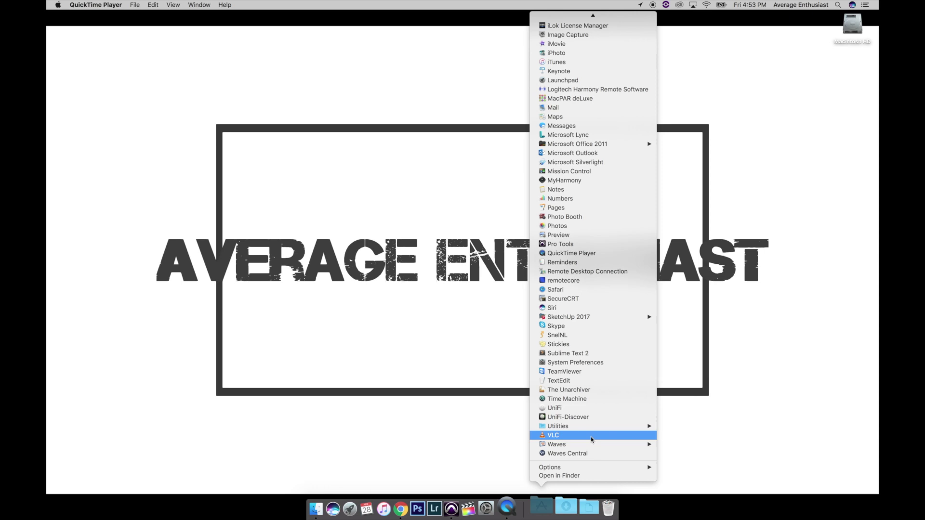
click(568, 409)
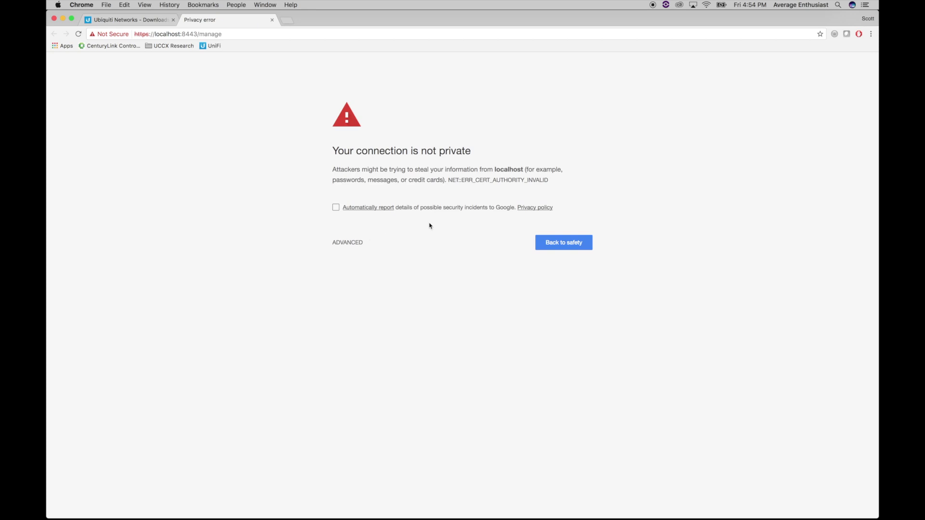
Bypass the localhost certificate warning with Advanced, then Proceed to localhost (unsafe)
click(350, 244)
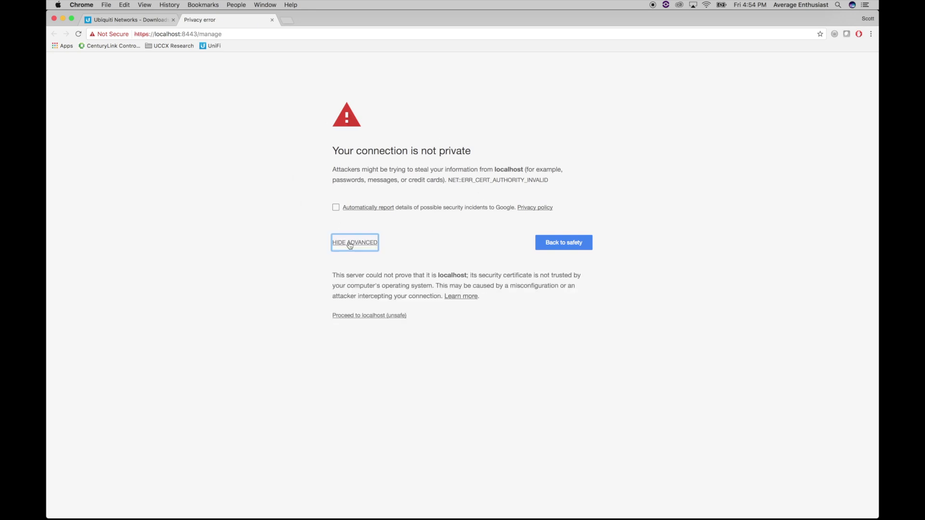
click(362, 315)
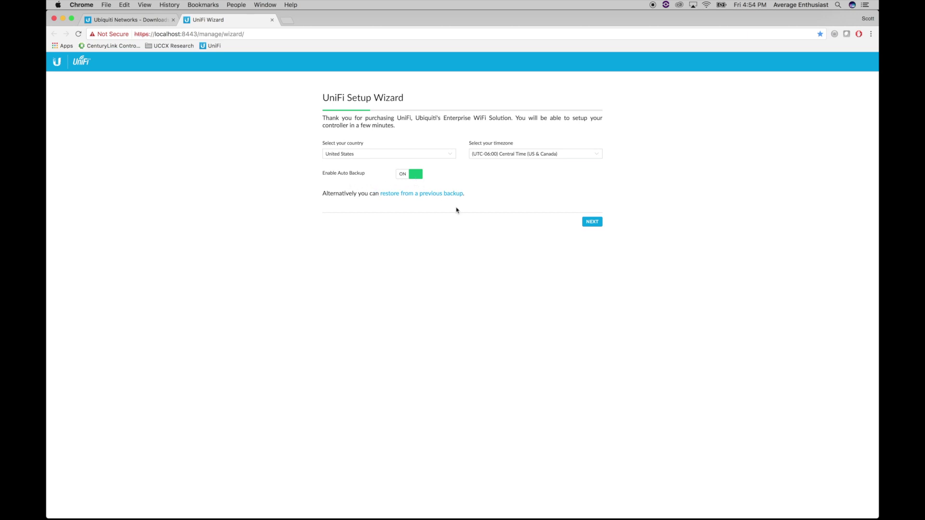
Keep United States and Central Time and continue to the device configuration step
click(594, 223)
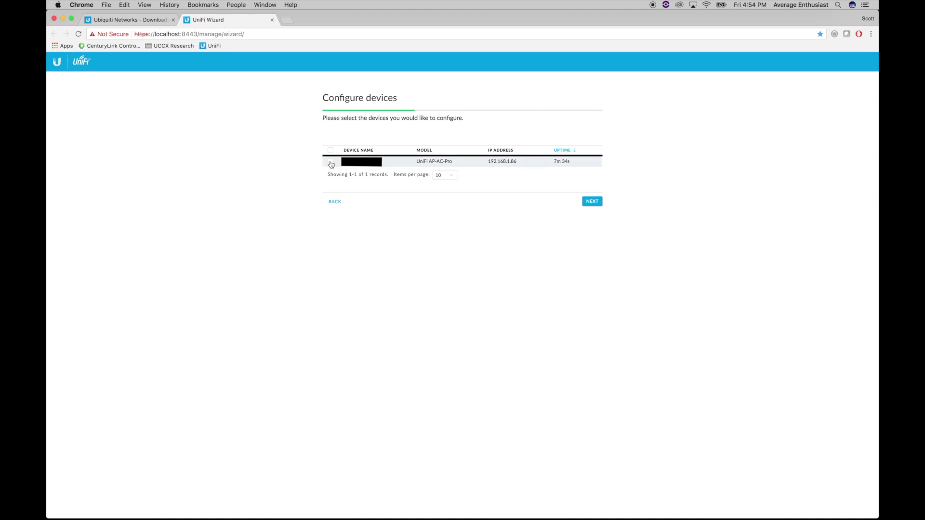
Select the AC Pro, then create the Average Enthusiast Wi-Fi with an 8-character security key
click(330, 162)
click(593, 202)
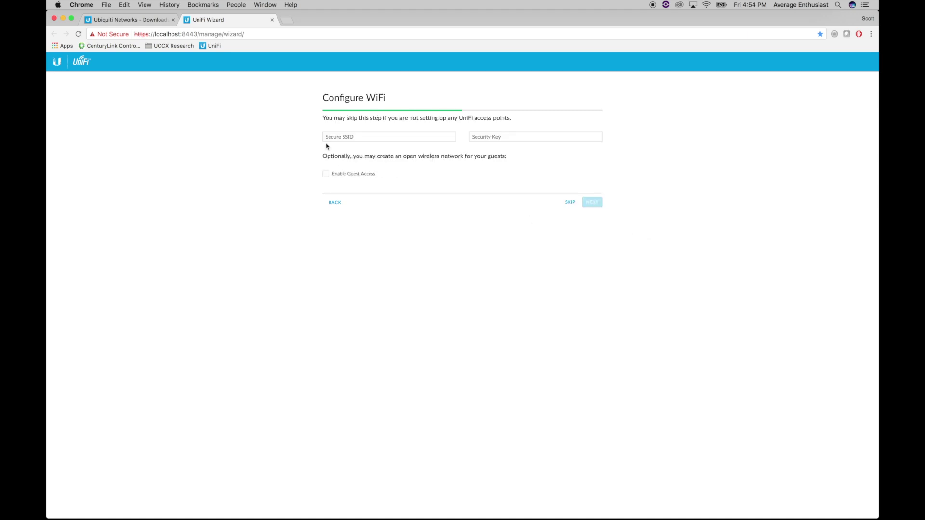
click(346, 139)
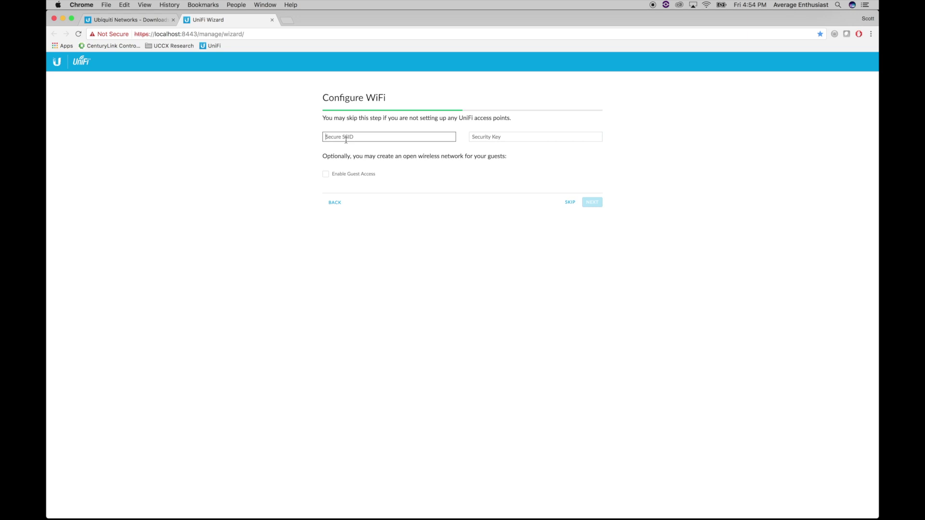
text(Average Enthusiast)
click(535, 136)
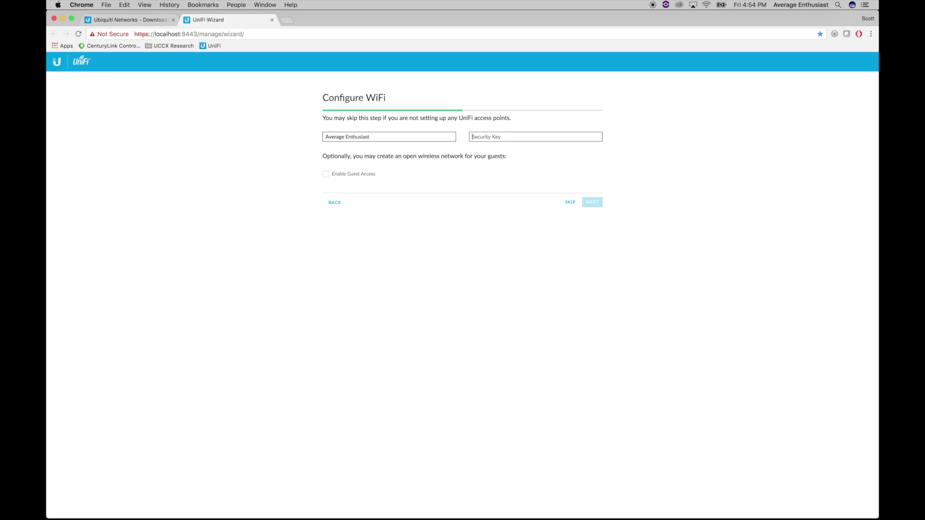
text(••)
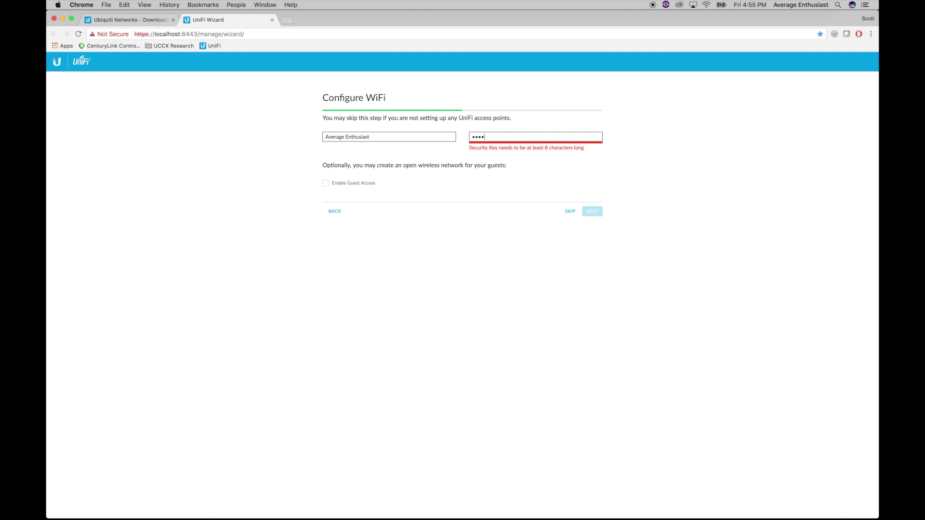
text(••••••)
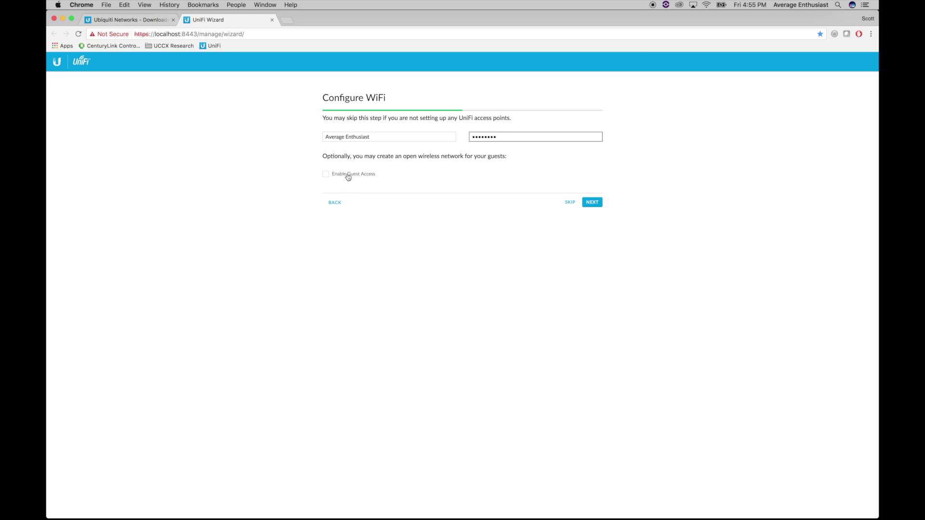
Continue to Controller Access and enter the admin name
click(592, 202)
text(Scott)
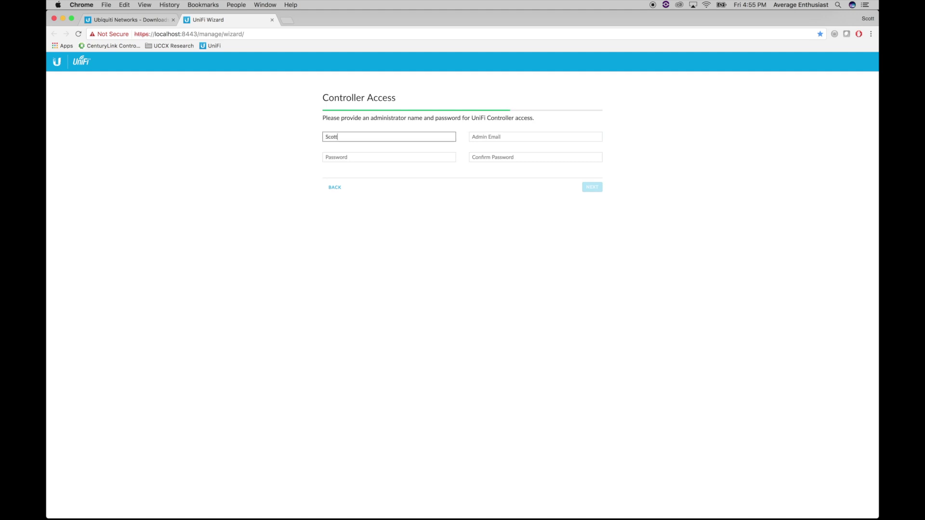
click(535, 137)
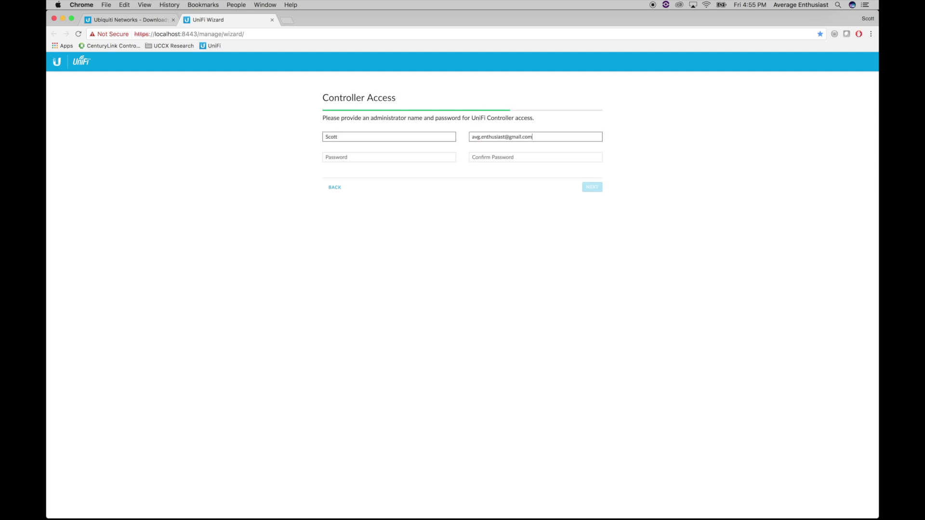
Finish the admin e-mail and set a matching 10-character admin password and confirmation
key(Tab)
text(*********)
key(Tab)
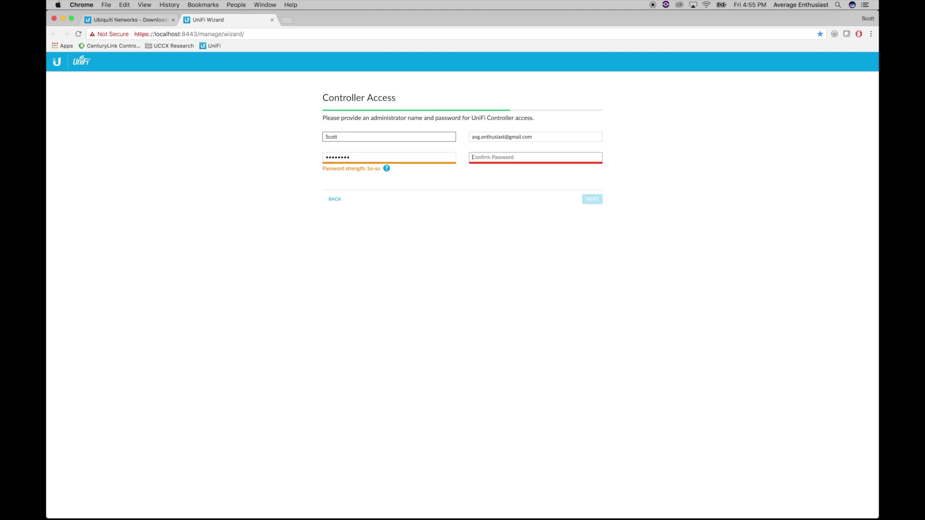
text(*********)
key(shift+Tab)
text(*)
key(Tab)
text(**********)
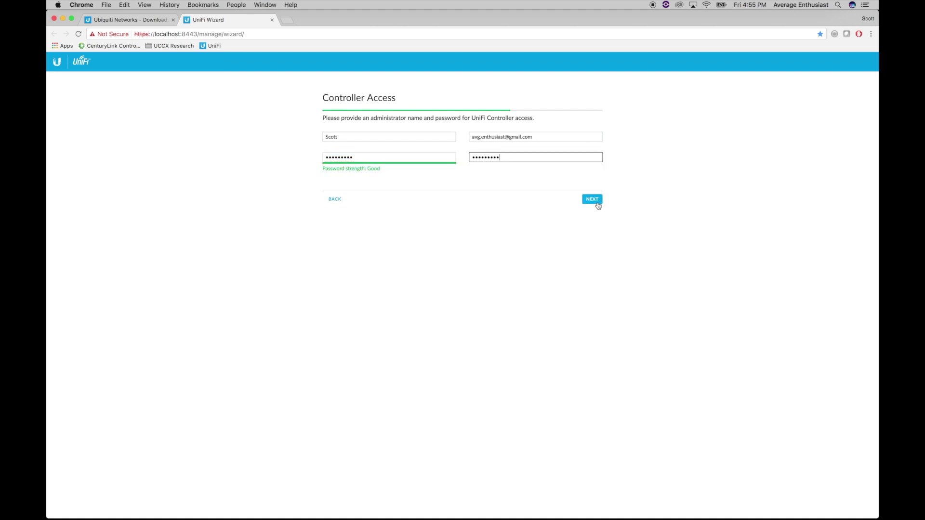
Submit the credentials, skip Cloud Access and finish the setup wizard
click(596, 204)
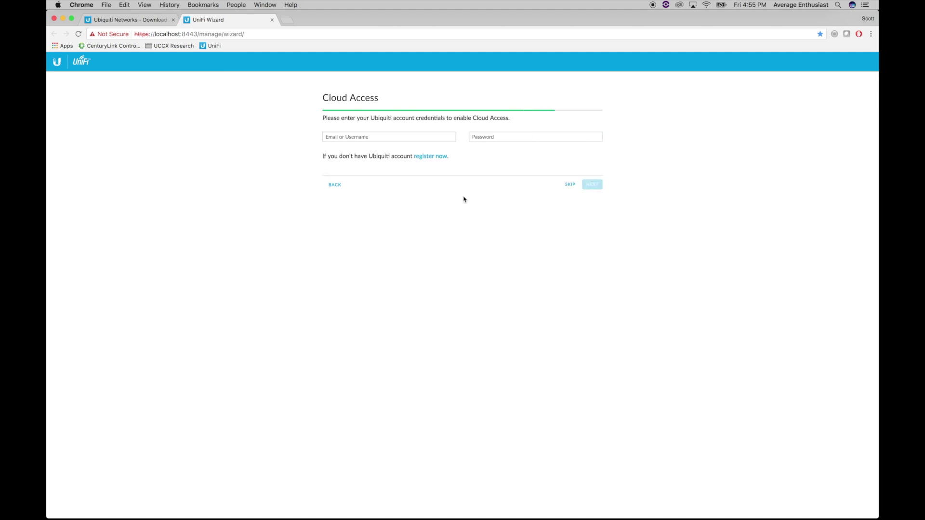
click(570, 184)
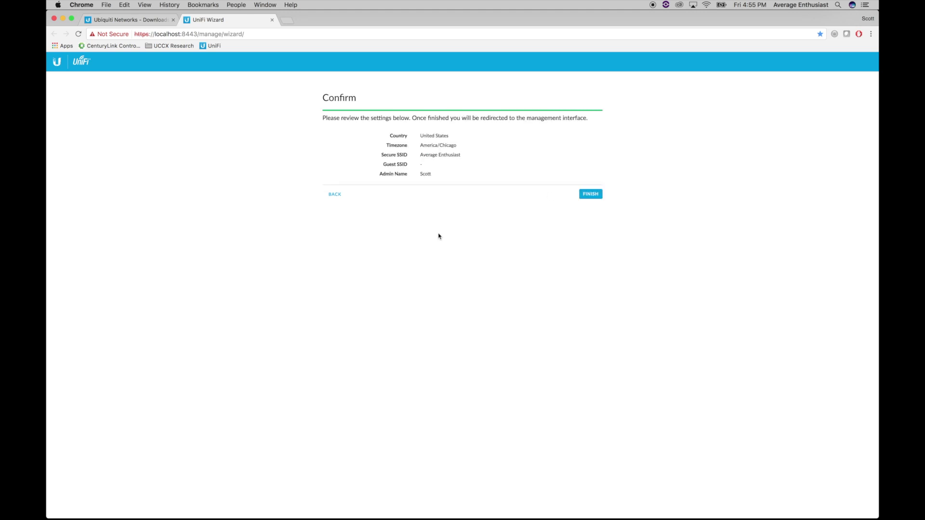
click(592, 194)
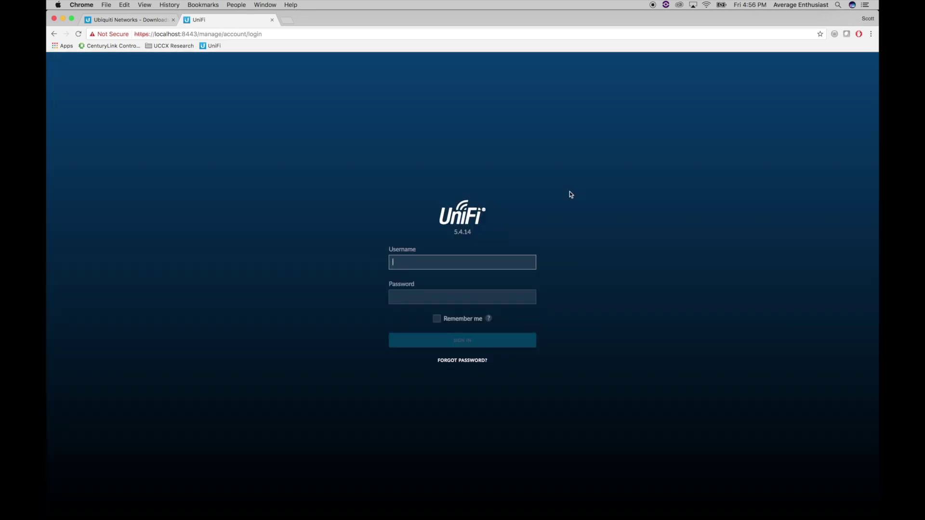
Sign in with the admin username and password, Remember me ticked, and open the Devices list
text(scot)
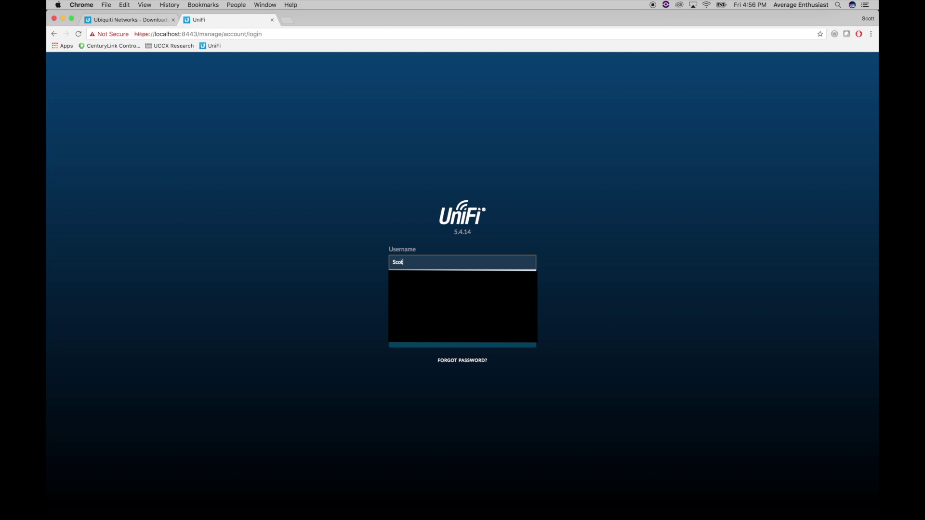
text(t)
key(Tab)
text(•••••••••)
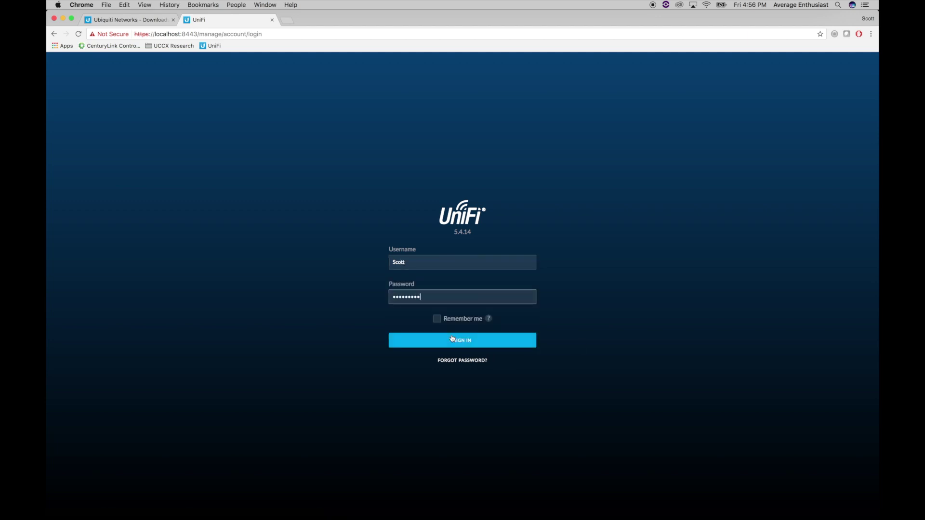
click(437, 319)
click(452, 340)
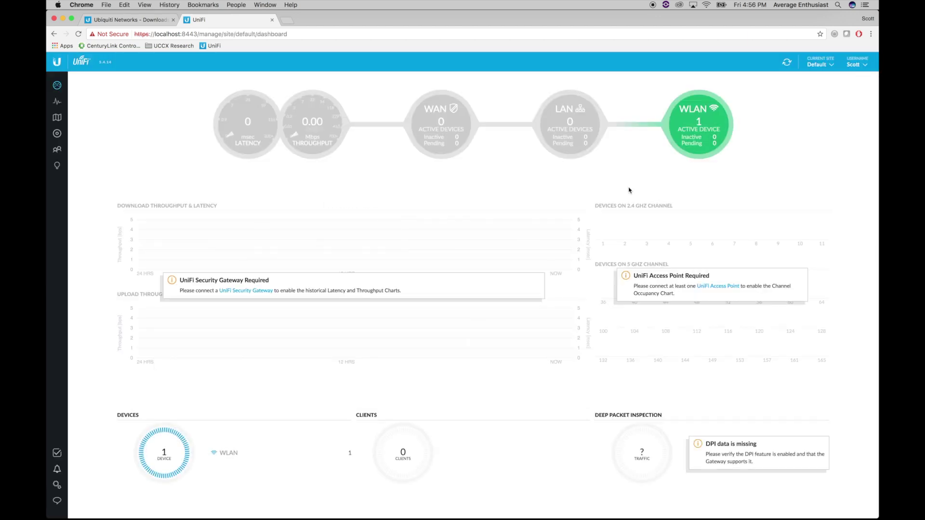
mouse_move(699, 145)
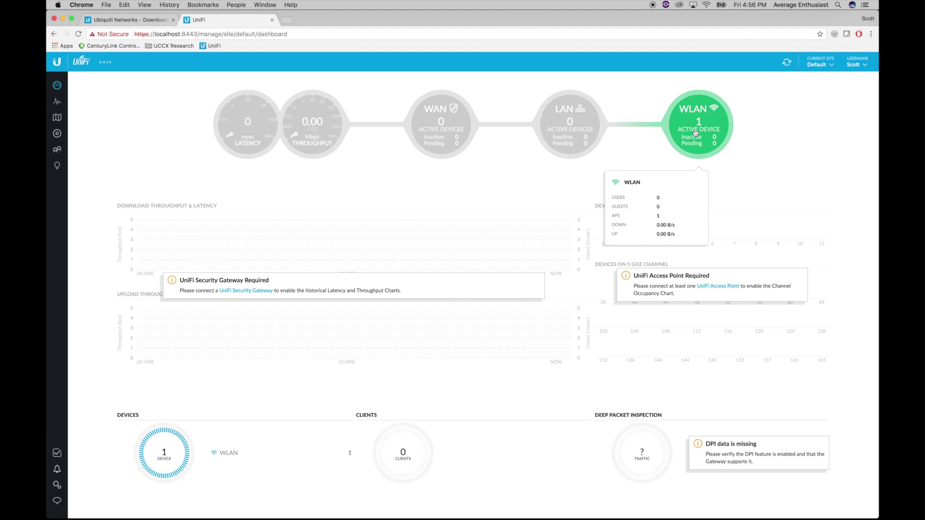
click(696, 133)
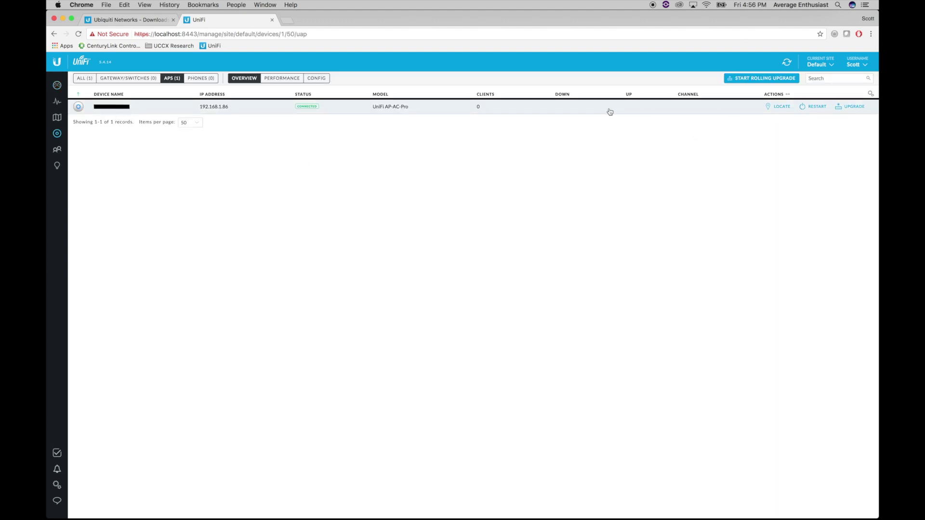
Open the AC Pro's properties, confirm no users or guests, and show its Configuration
click(123, 110)
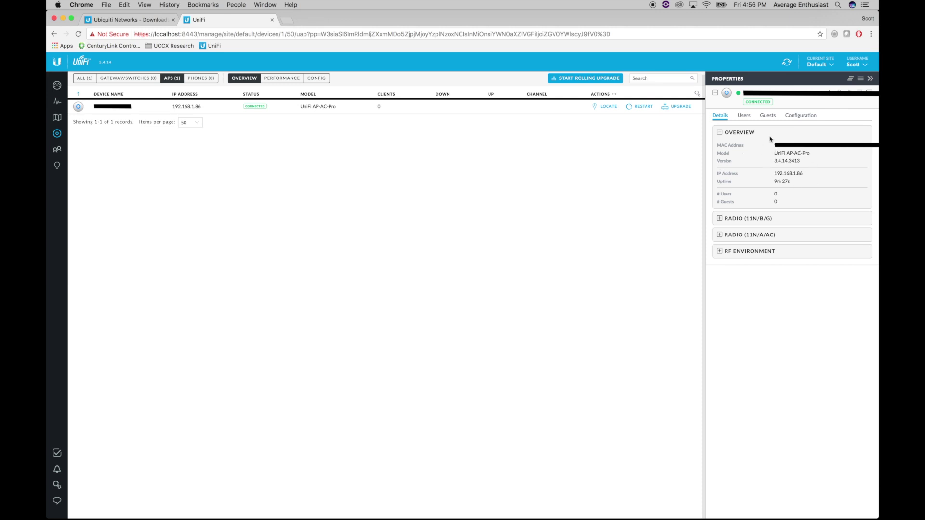
click(745, 116)
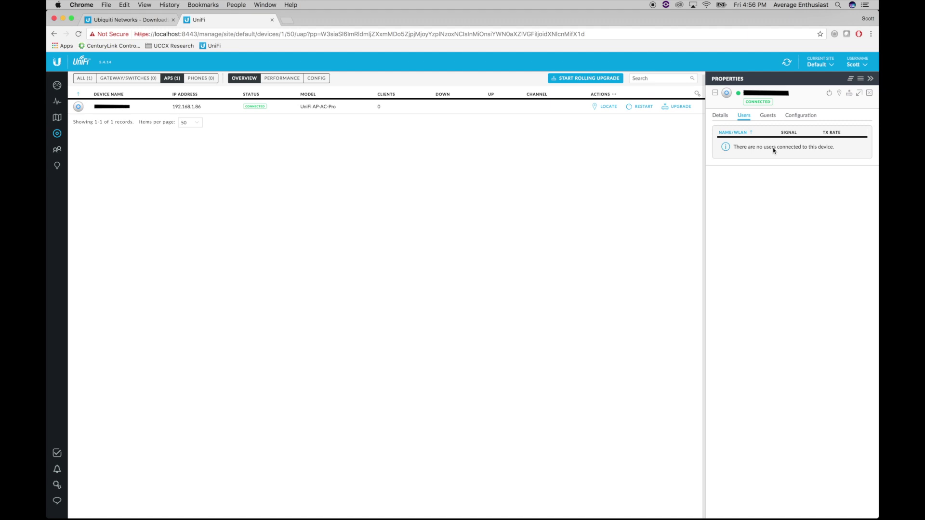
click(769, 117)
click(805, 118)
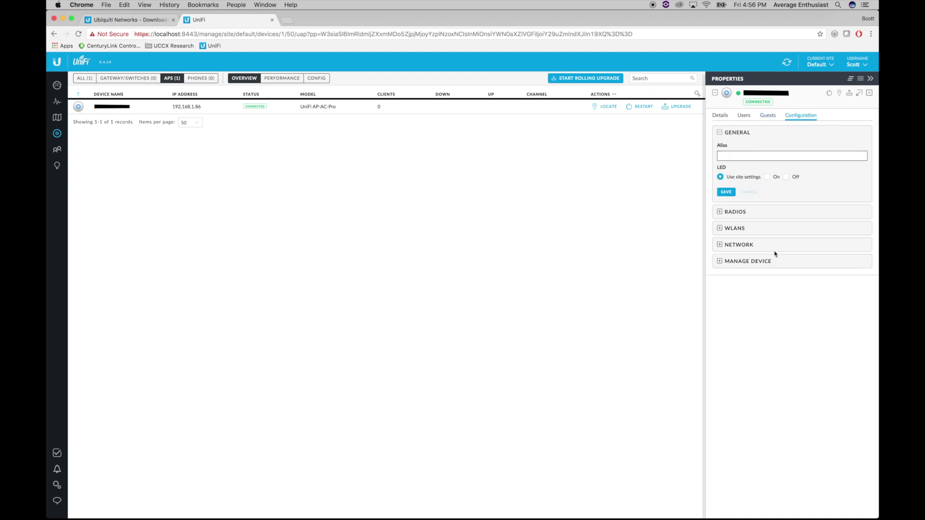
Expand the AC Pro's Radios, WLANs, Network and Manage Device sections, then check nearby Wi-Fi networks
click(719, 212)
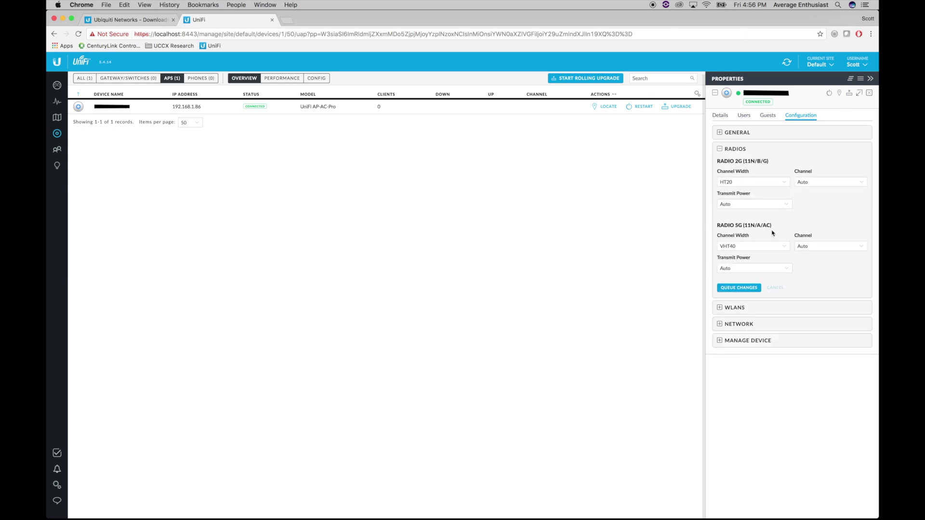
click(719, 308)
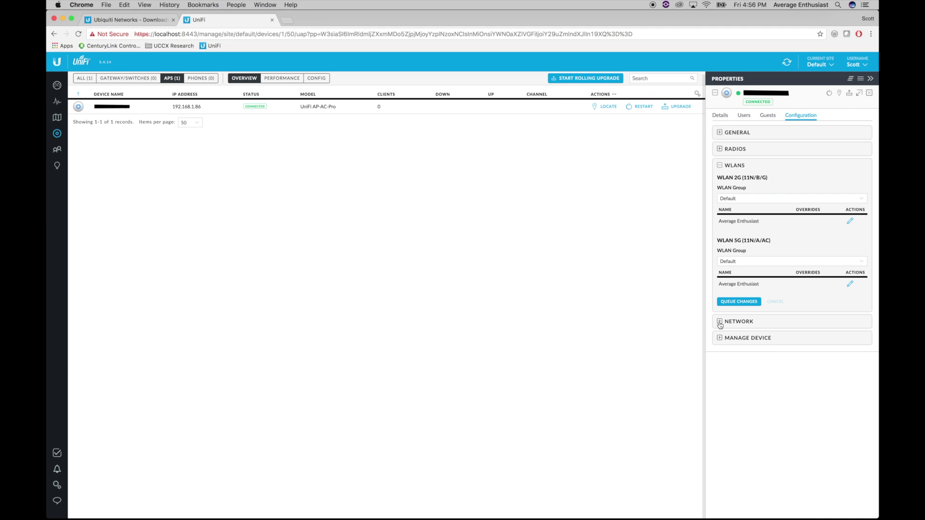
click(721, 322)
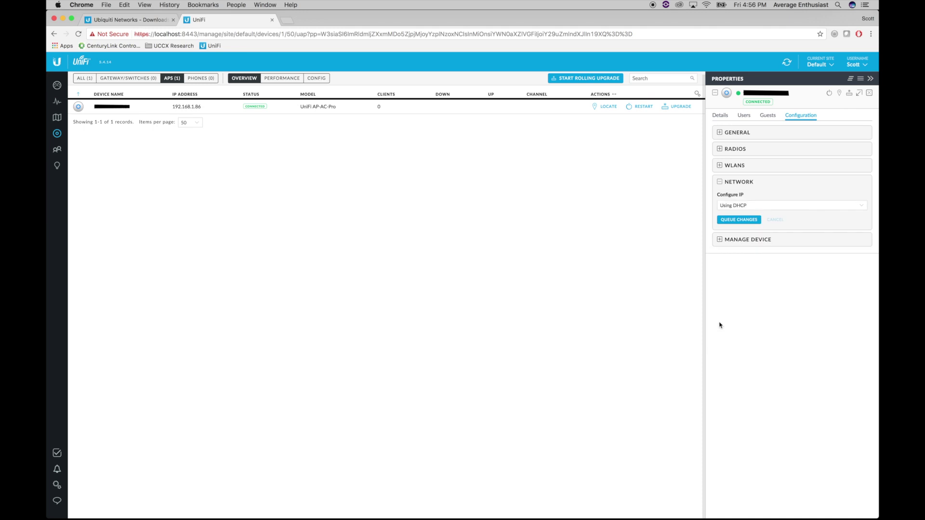
click(720, 240)
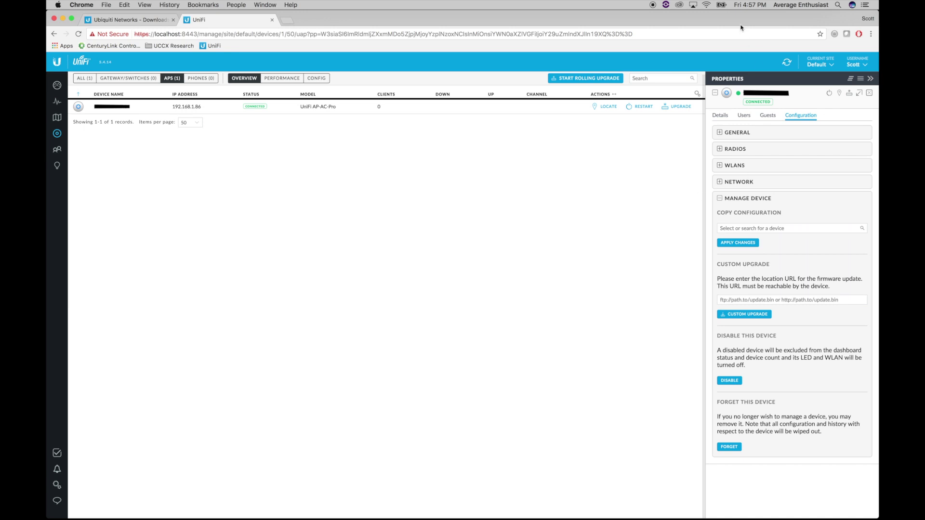
click(707, 6)
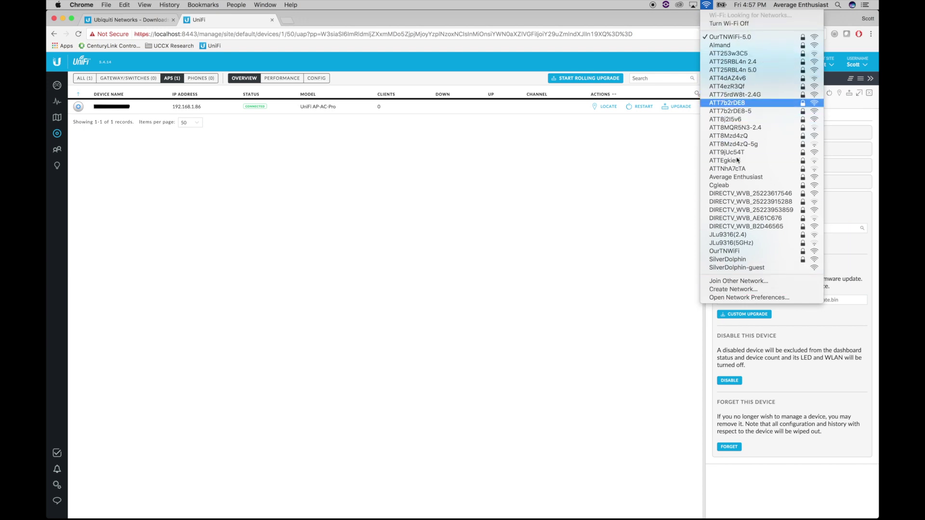
Join the Mac to the Average Enthusiast Wi-Fi network with its password and confirm the connection
click(650, 272)
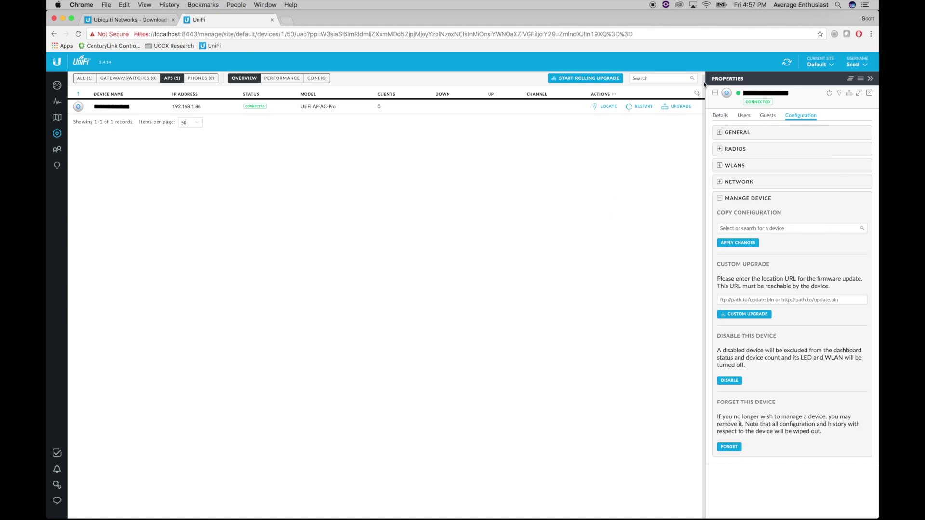
click(707, 5)
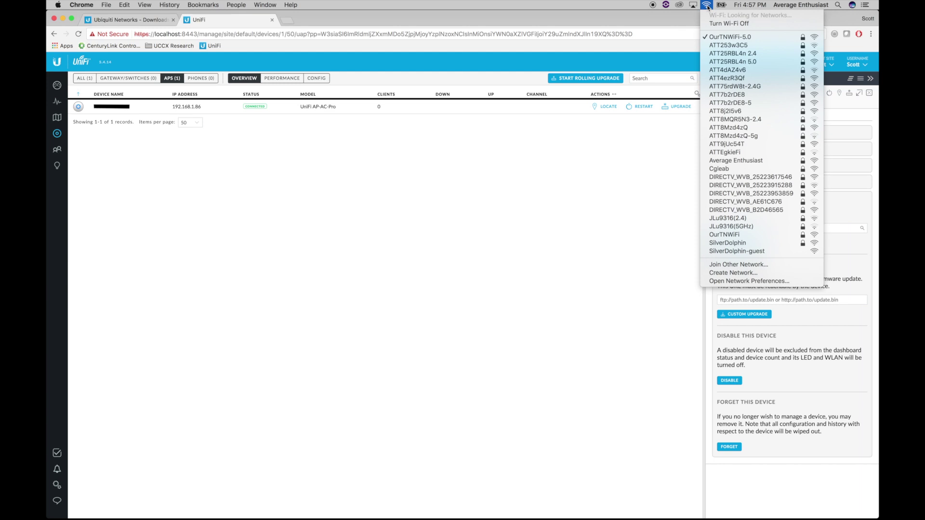
click(733, 162)
text(*********)
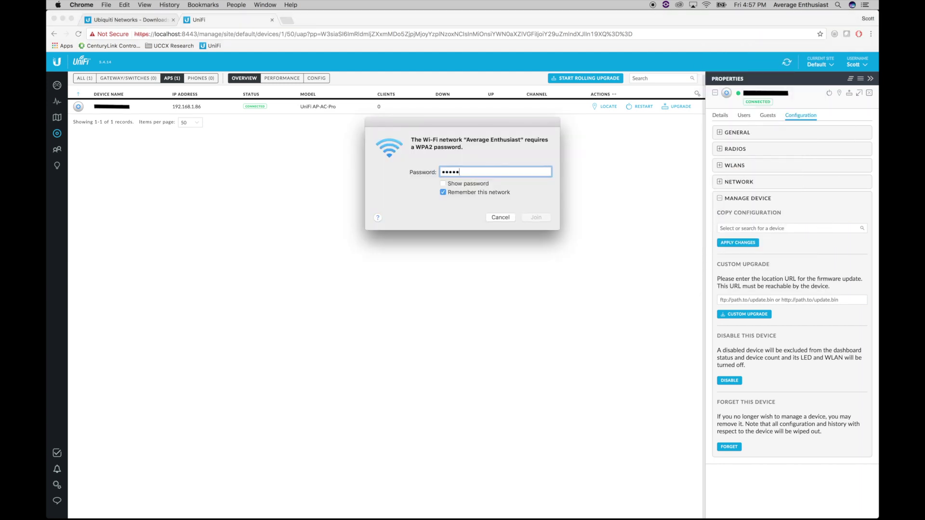
click(543, 221)
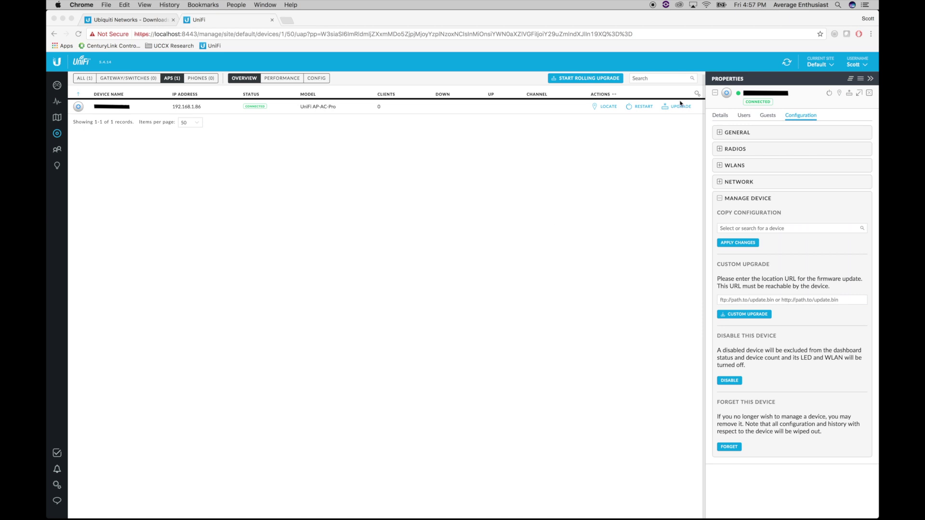
click(707, 5)
click(710, 5)
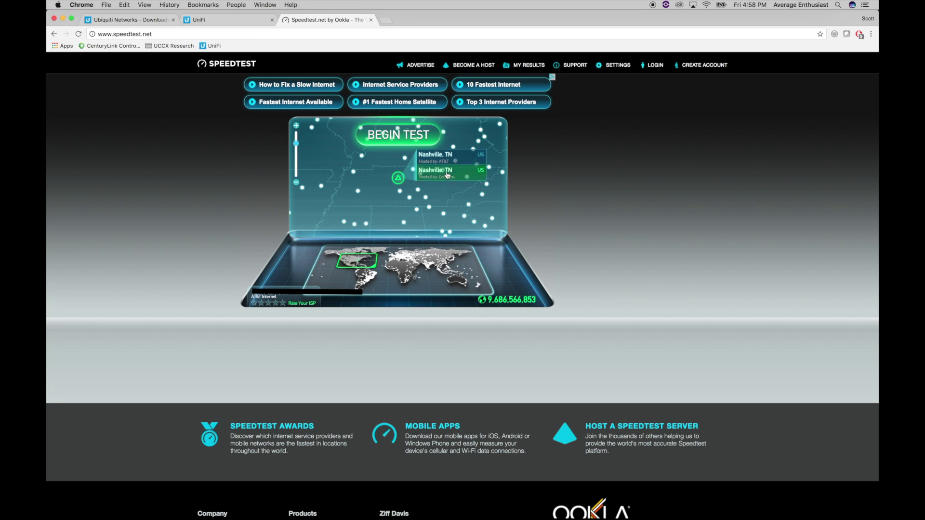
Begin a Speedtest against the Comcast server in Nashville, TN
click(452, 177)
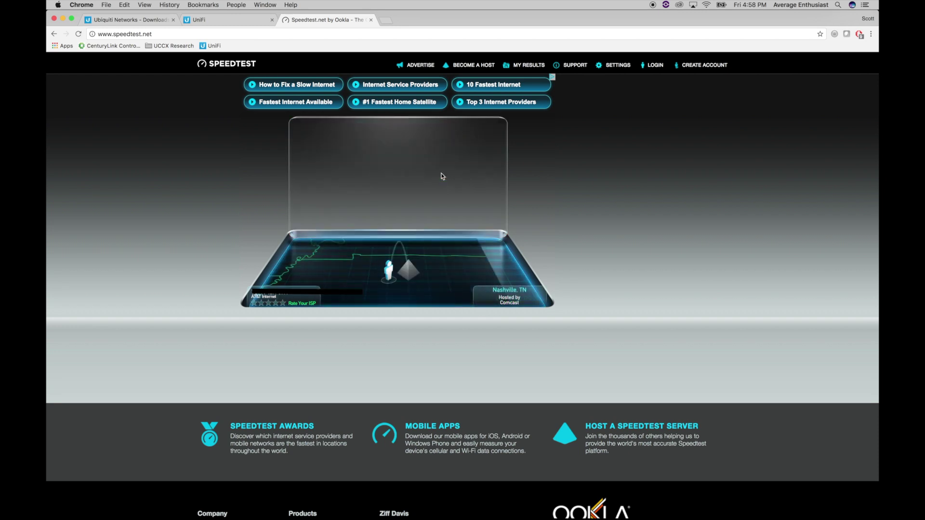